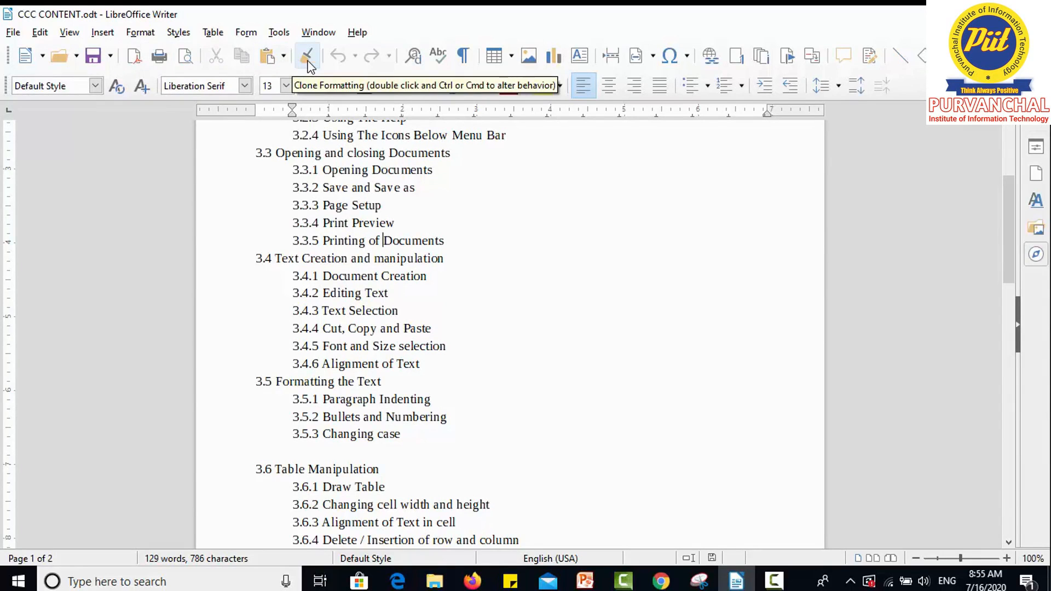
pyautogui.keyDown('shift'); pyautogui.click(588, 268); pyautogui.keyUp('shift')
pyautogui.moveTo(1007, 242); pyautogui.dragTo(1004, 168)
pyautogui.keyDown('shift'); pyautogui.click(552, 356); pyautogui.keyUp('shift')
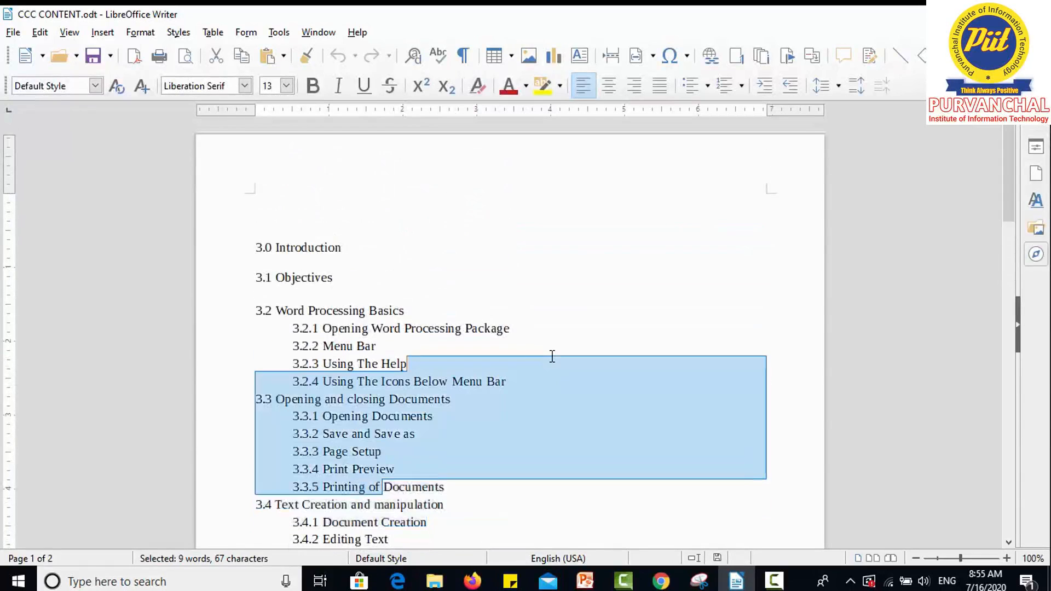
pyautogui.keyDown('shift'); pyautogui.click(401, 291); pyautogui.keyUp('shift')
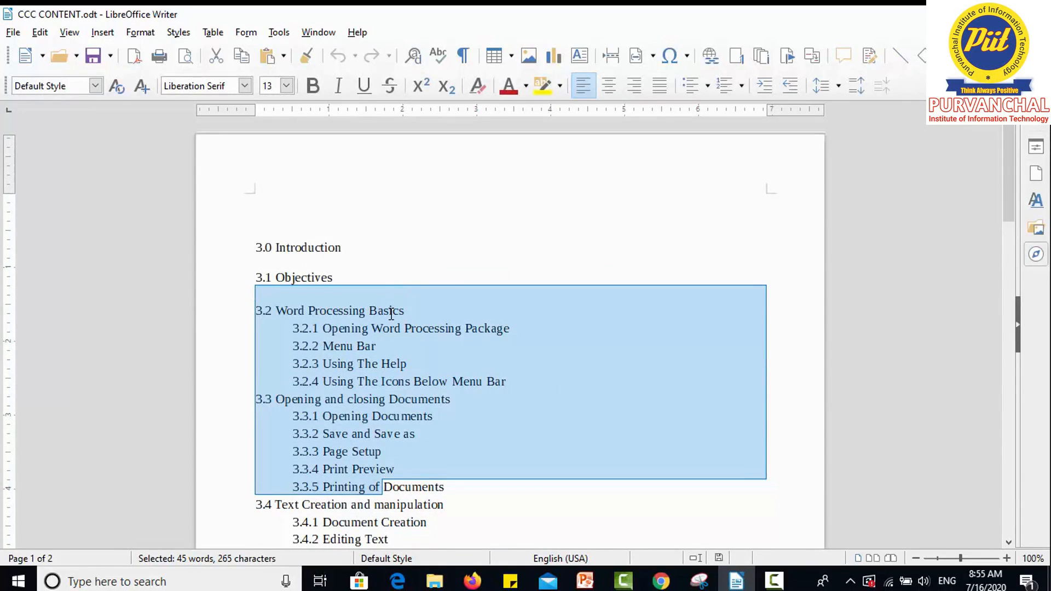
pyautogui.click(390, 309)
# Step: Cut the "3.0 Introduction" and "3.1 Objectives" lines from the top of the document
pyautogui.click(344, 280)
pyautogui.moveTo(344, 279); pyautogui.dragTo(252, 247)
pyautogui.hotkey('ctrl', 'c')
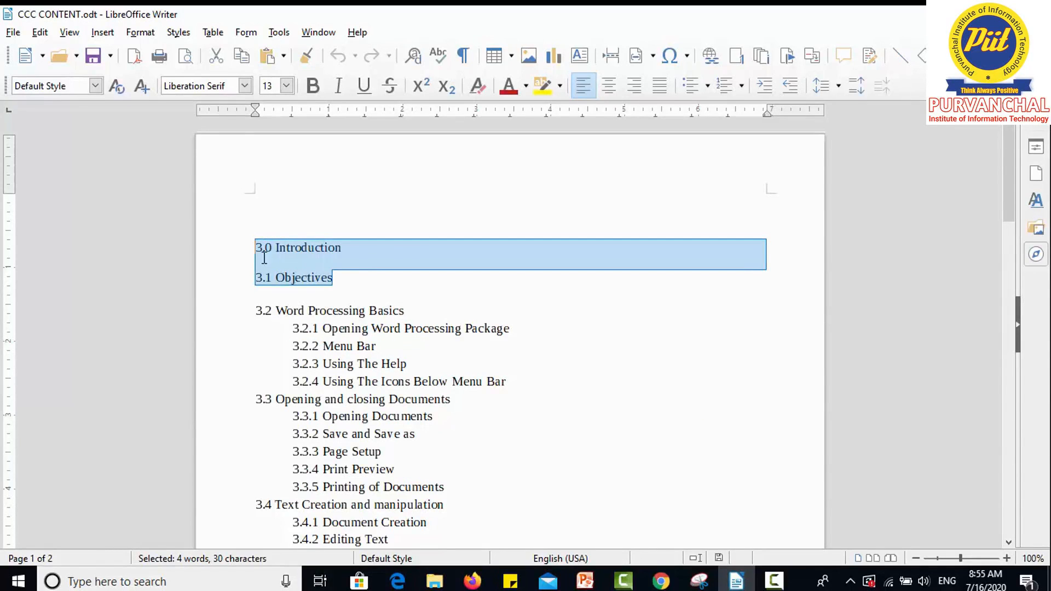
pyautogui.click(215, 57)
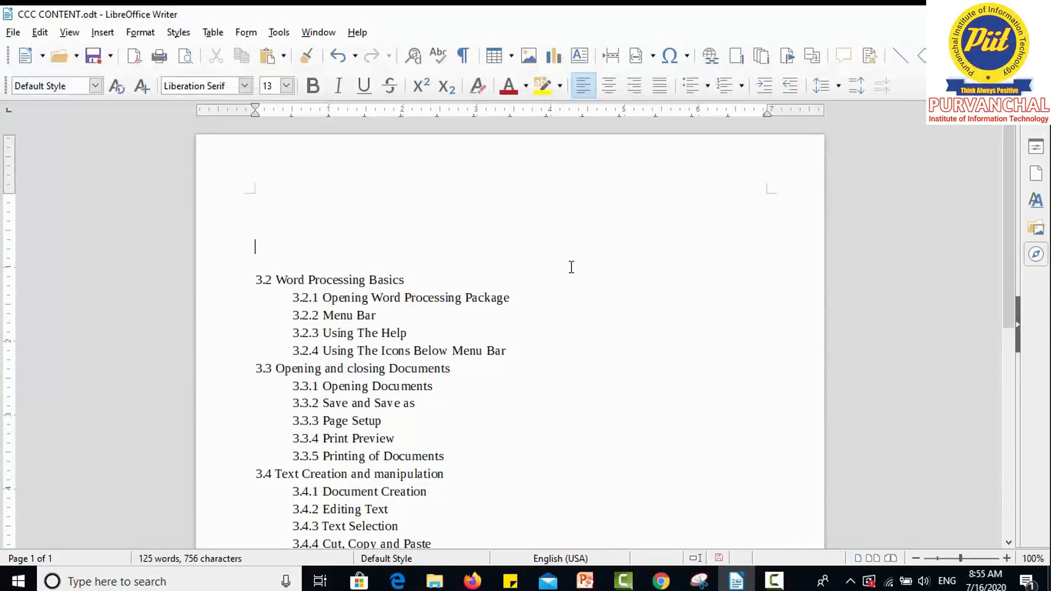
# Step: Add four blank lines below "3.2.4 Using The Icons Below Menu Bar" and paste the cut lines there
pyautogui.click(501, 364)
pyautogui.press('Return')
pyautogui.press('Return')
pyautogui.press('Return')
pyautogui.press('Return')
pyautogui.click(309, 391)
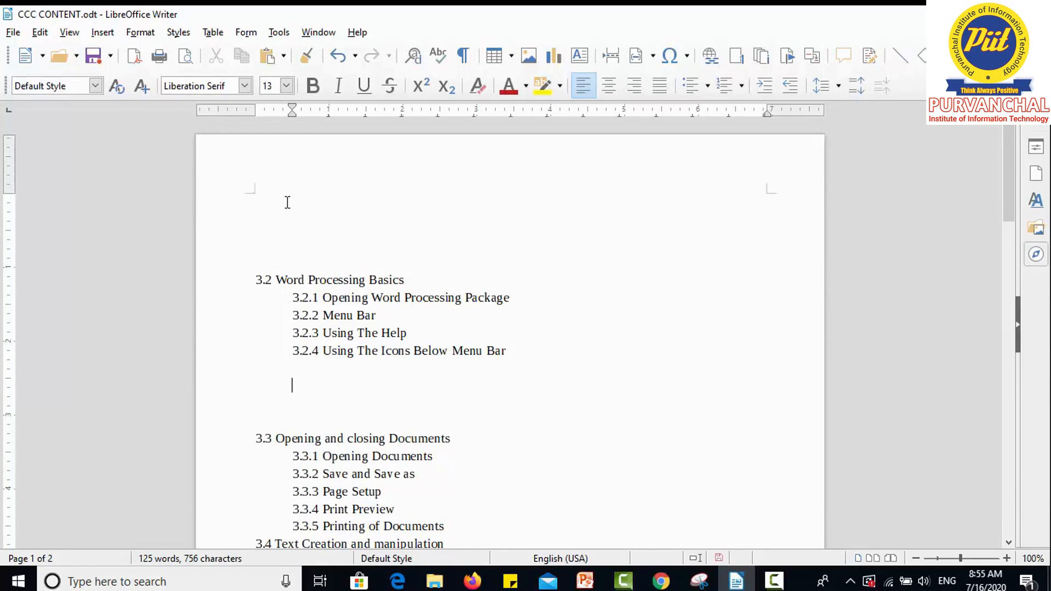
pyautogui.click(267, 57)
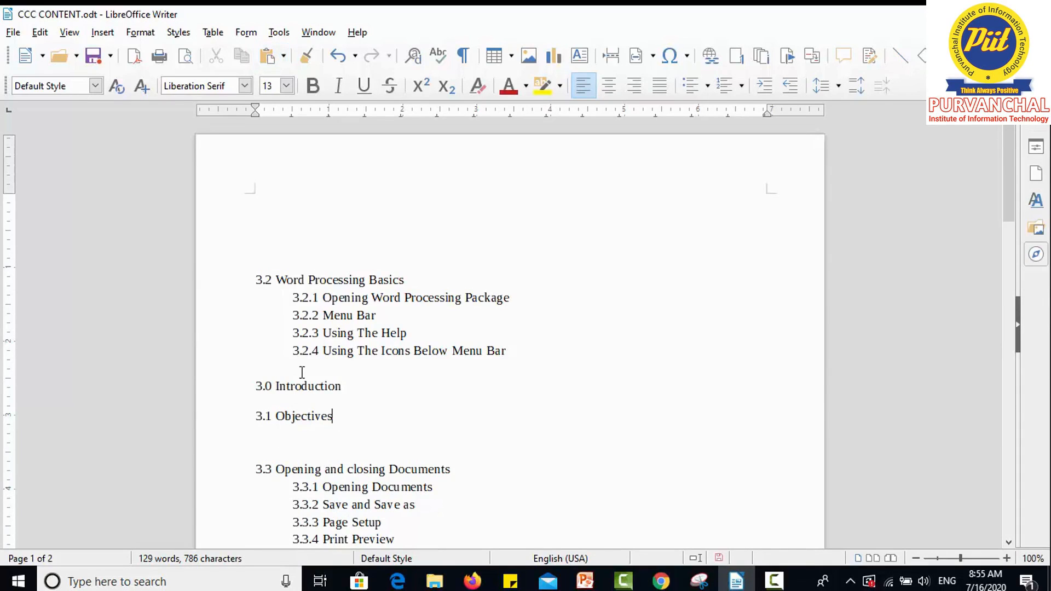
# Step: Undo the whole move of the "3.0 Introduction" and "3.1 Objectives" lines, including the added blank lines
pyautogui.hotkey('ctrl', 'z')
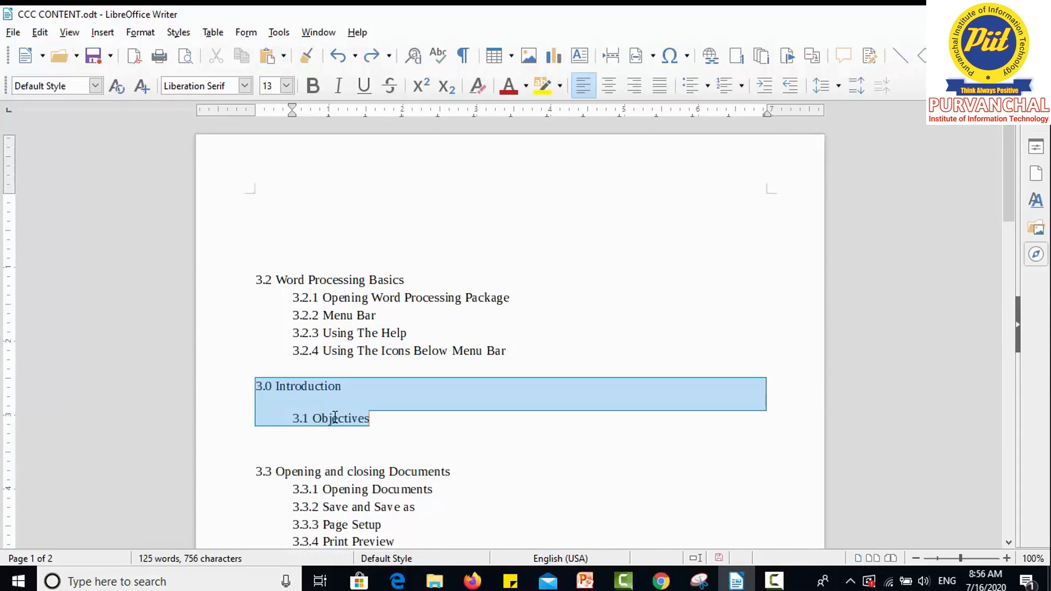
pyautogui.hotkey('ctrl', 'y')
pyautogui.press('Delete')
pyautogui.press('Delete')
pyautogui.press('Delete')
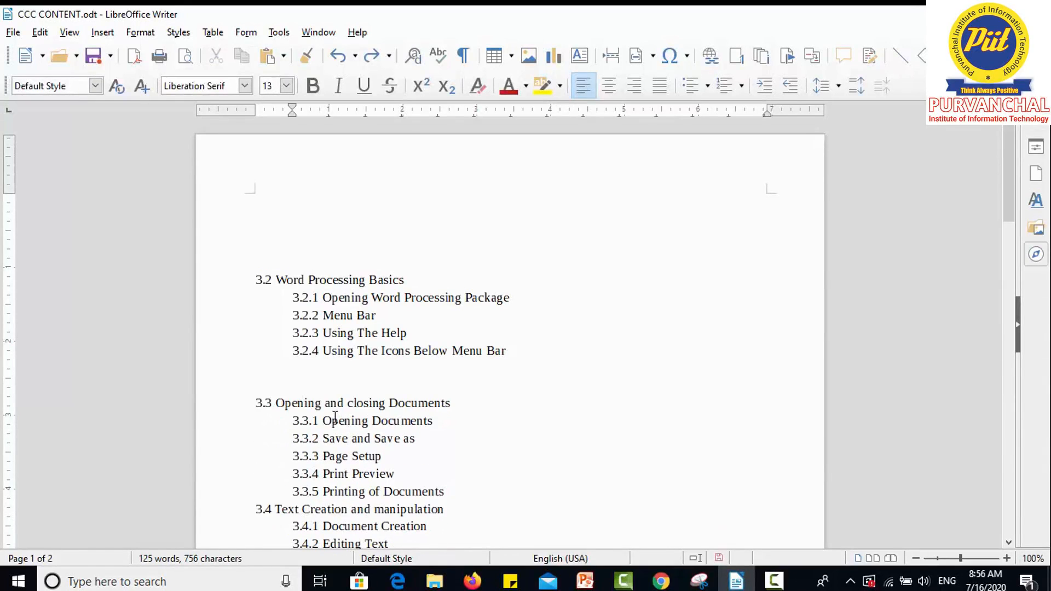
pyautogui.press('Delete')
pyautogui.press('Delete')
pyautogui.hotkey('ctrl', 'z')
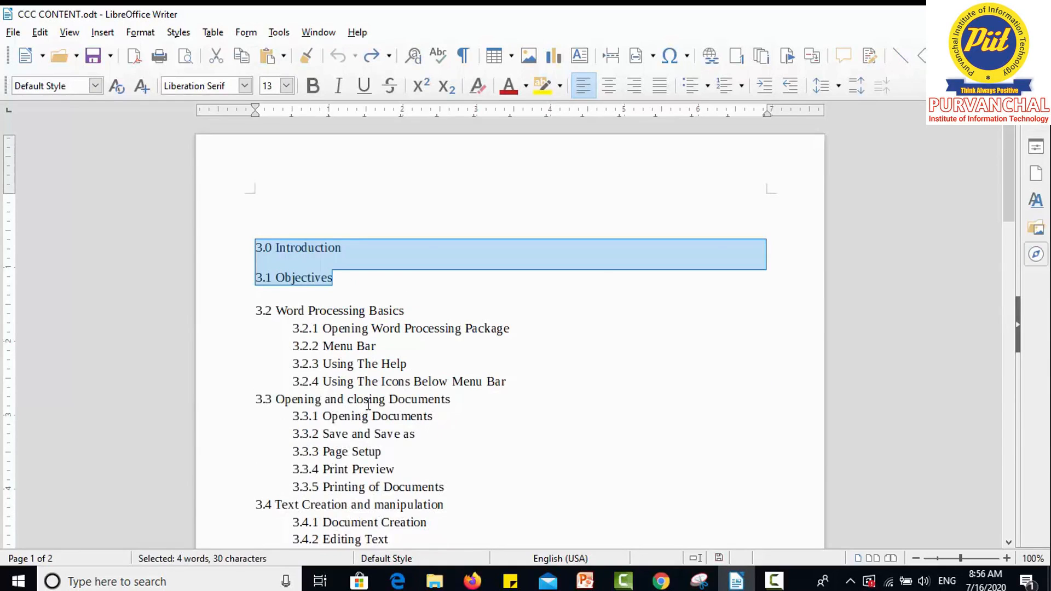
# Step: Copy the "3.0 Introduction" and "3.1 Objectives" lines at the top of the document
pyautogui.click(347, 283)
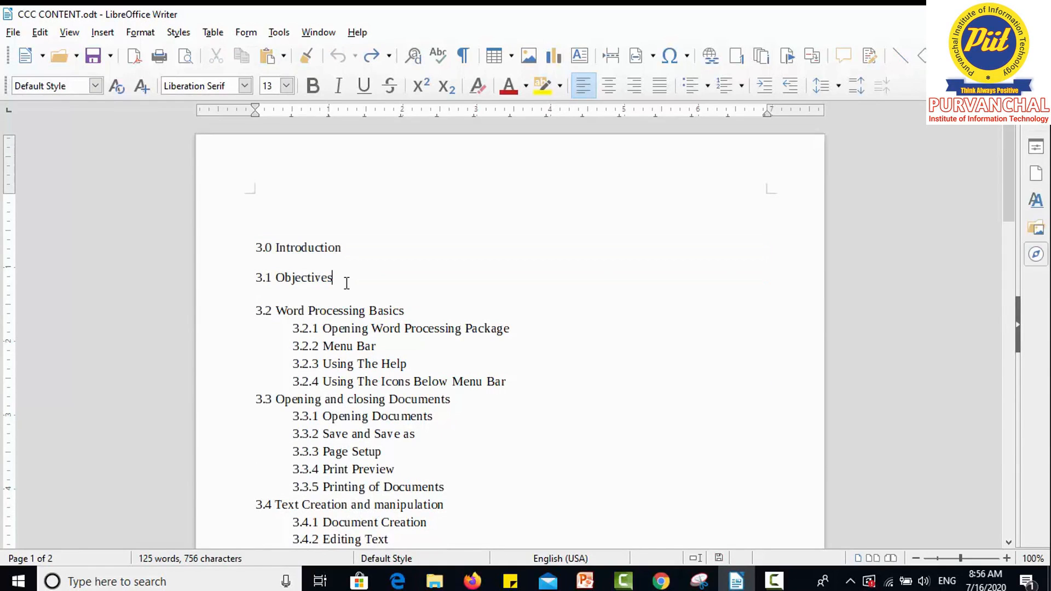
pyautogui.keyDown('shift'); pyautogui.click(254, 251); pyautogui.keyUp('shift')
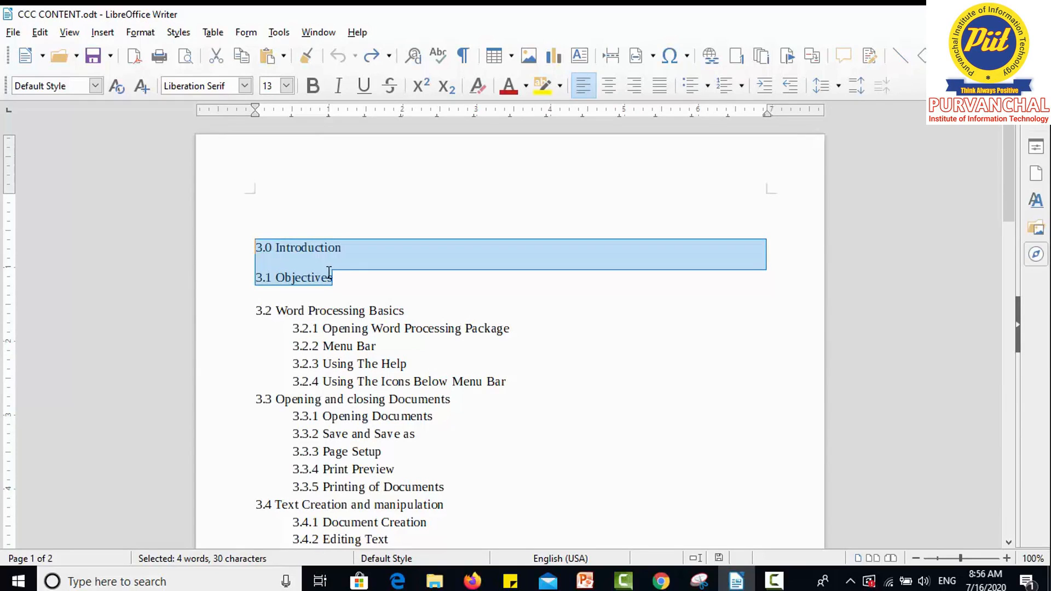
pyautogui.click(242, 58)
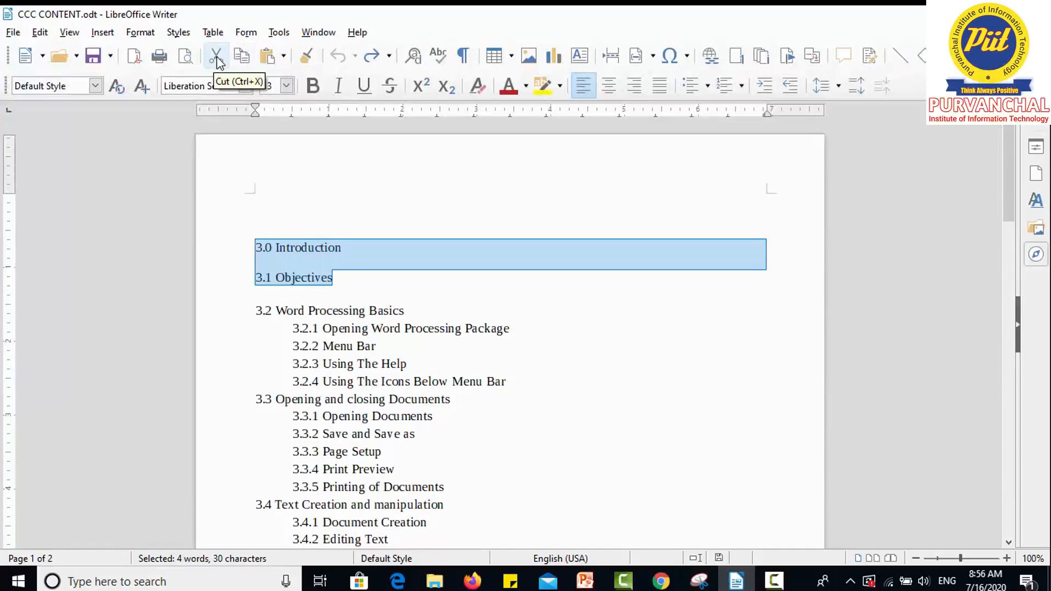
pyautogui.click(245, 56)
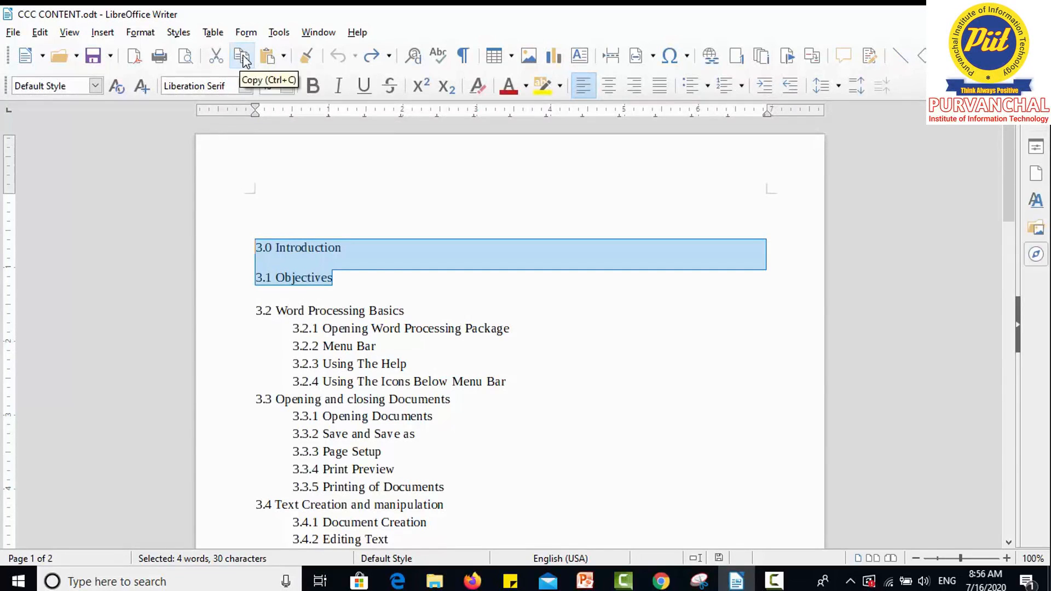
# Step: Add blank lines below "3.2.4 Using The Icons Below Menu Bar" and paste the copied lines there twice in succession
pyautogui.click(529, 387)
pyautogui.press('Return')
pyautogui.press('Return')
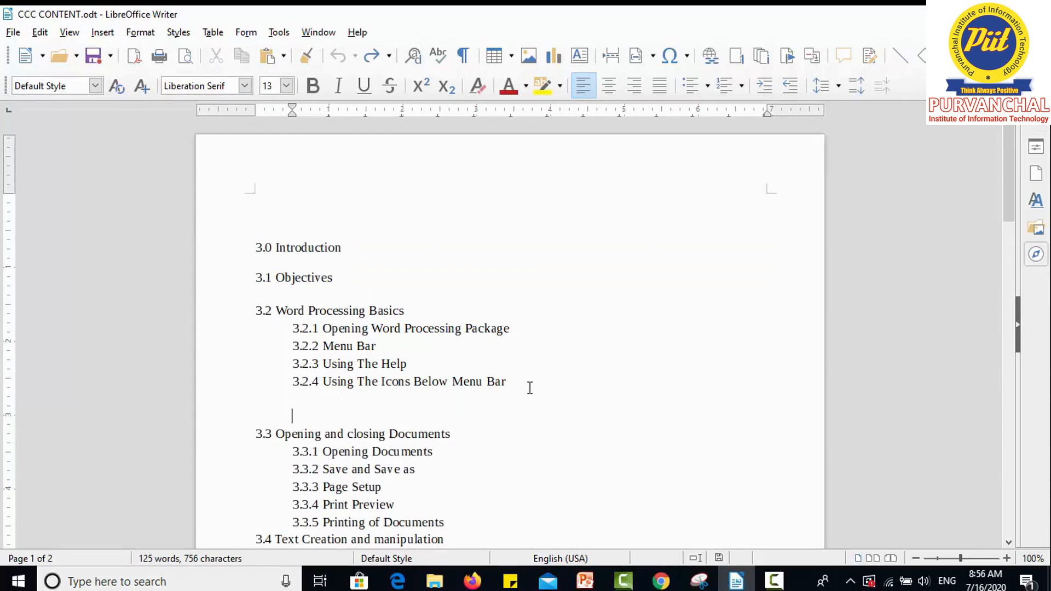
pyautogui.hotkey('ctrl', 'v')
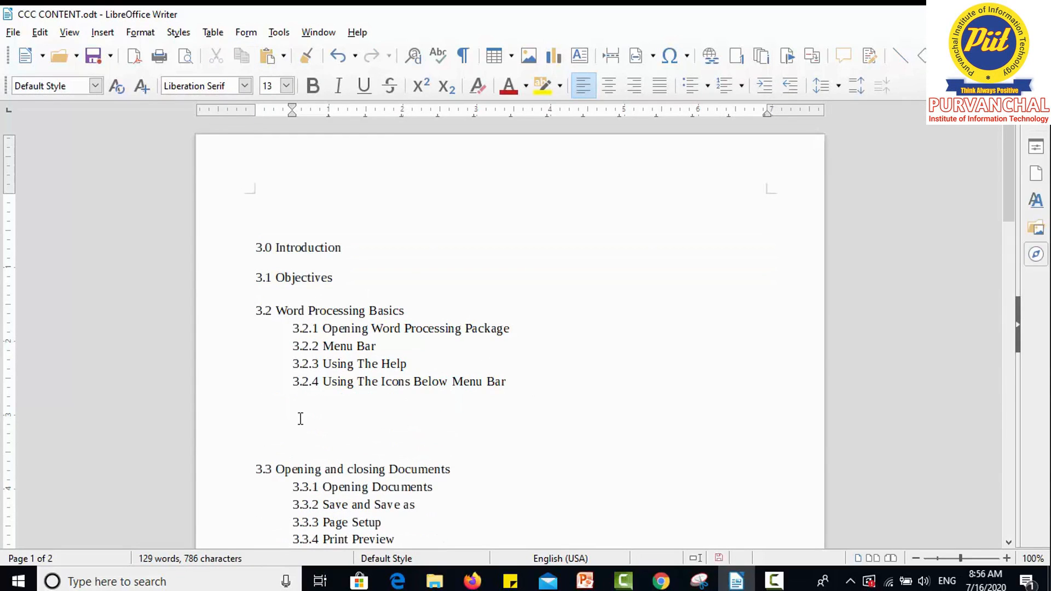
pyautogui.click(266, 56)
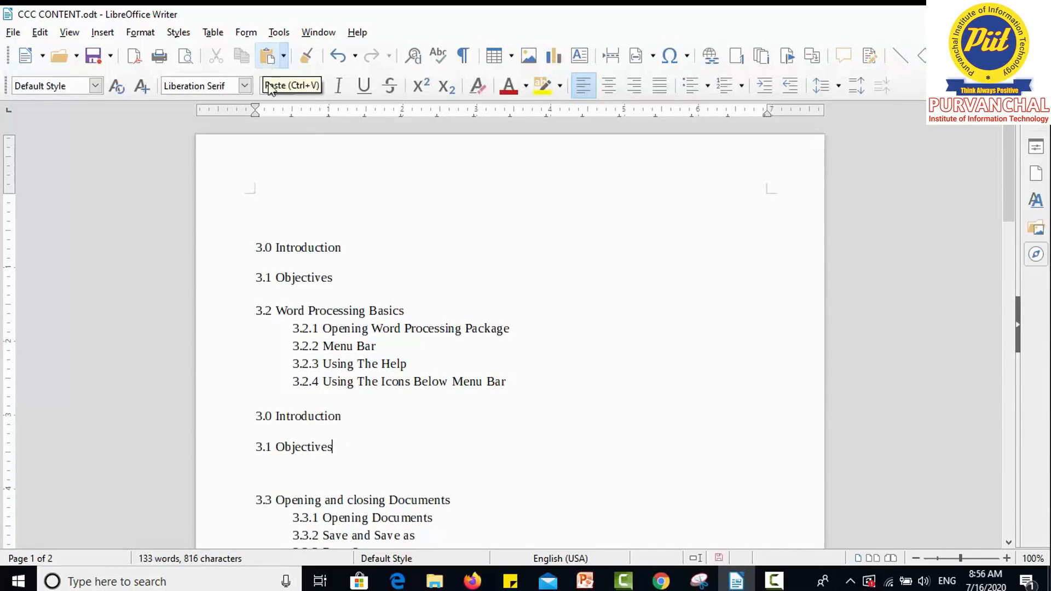
pyautogui.press('Return')
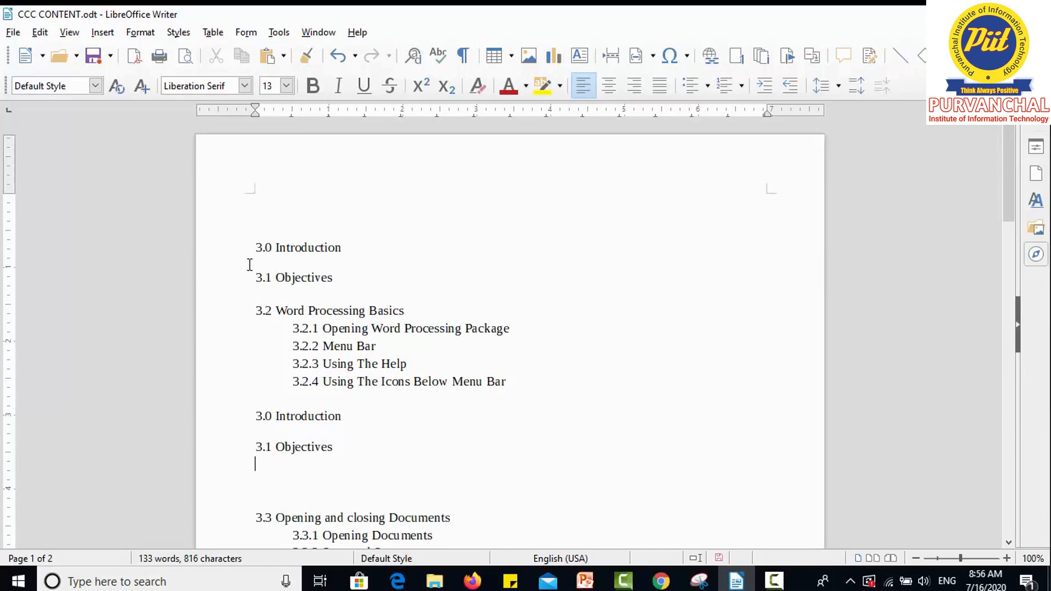
pyautogui.click(267, 57)
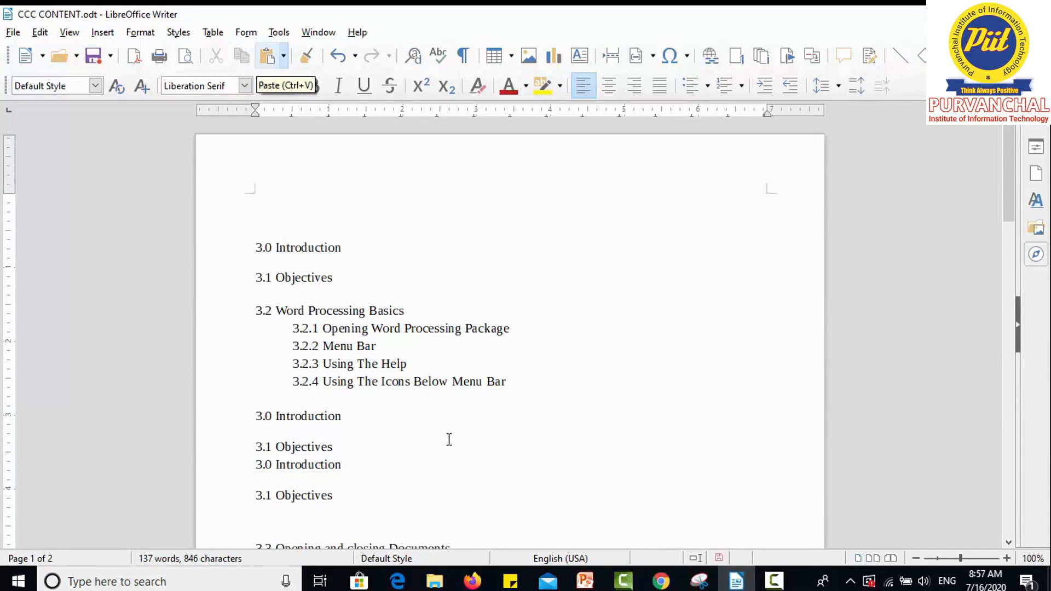
# Step: Undo the pasted copies and the added blank lines below line 3.2.4
pyautogui.hotkey('ctrl', 'z')
pyautogui.hotkey('ctrl', 'z')
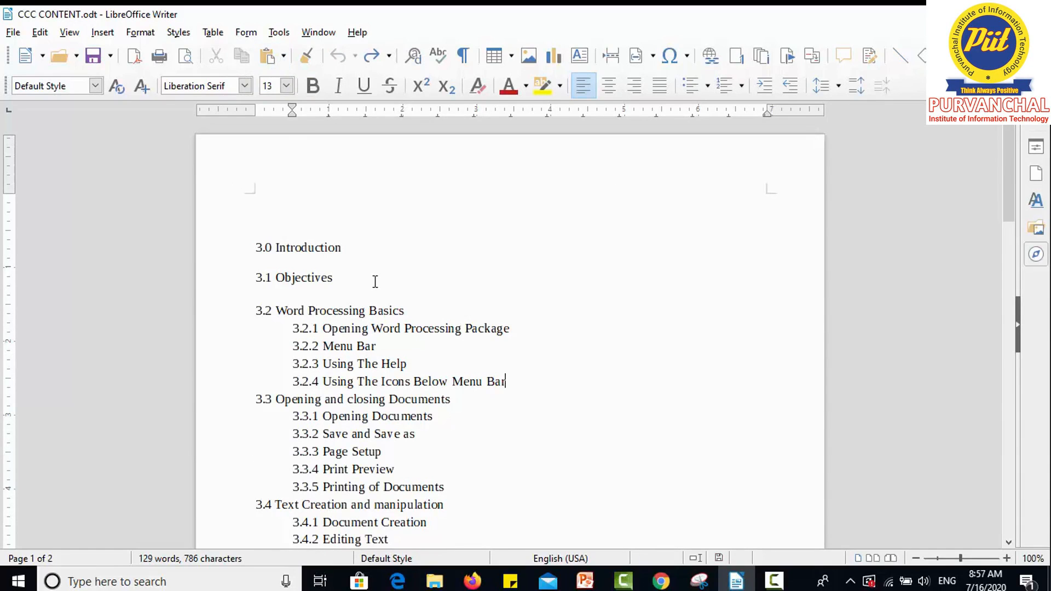
pyautogui.click(283, 63)
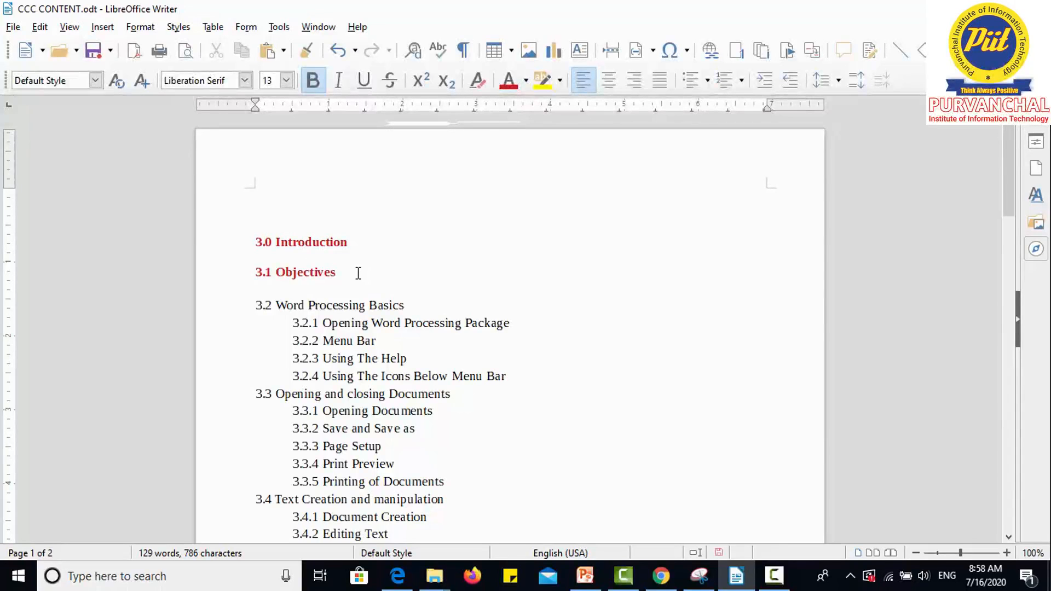
# Step: Copy the red bold "3.0 Introduction" and "3.1 Objectives" lines and paste them as unformatted text two lines below line 3.2.4
pyautogui.moveTo(358, 273); pyautogui.dragTo(252, 244)
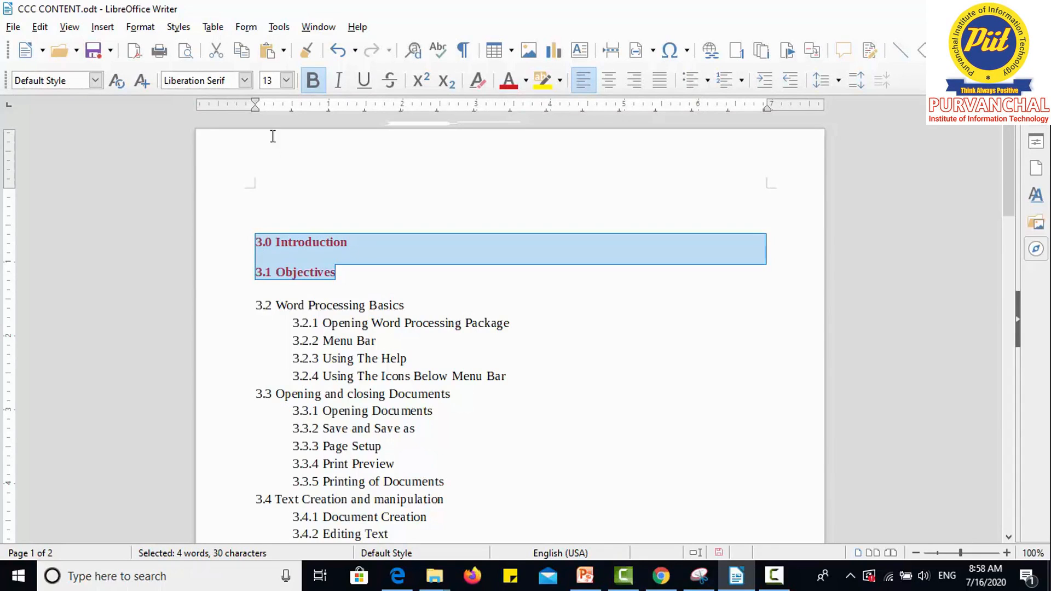
pyautogui.click(243, 55)
pyautogui.click(527, 377)
pyautogui.press('Return')
pyautogui.press('Return')
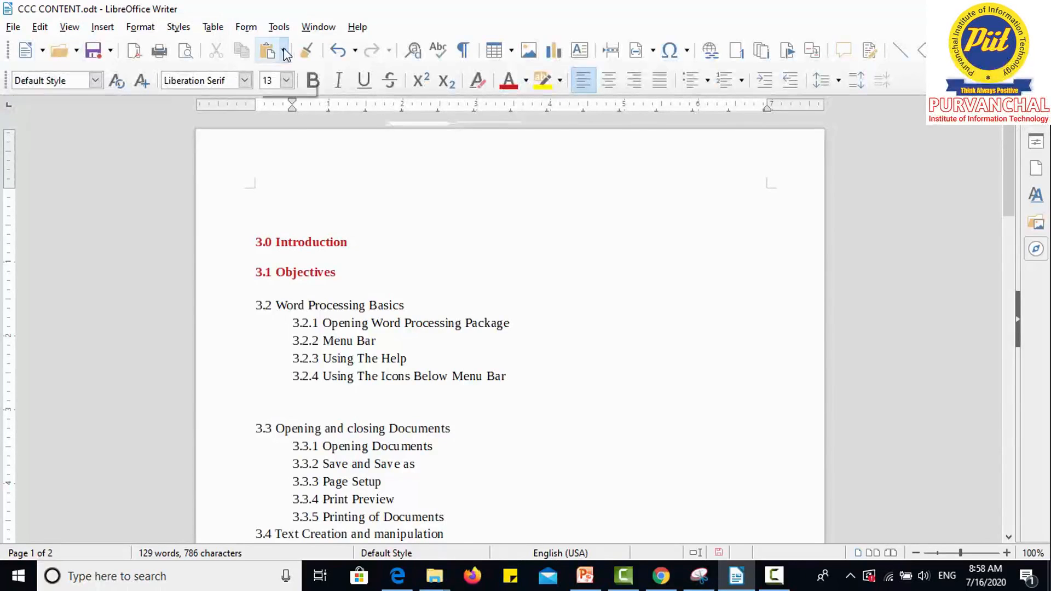
pyautogui.click(284, 51)
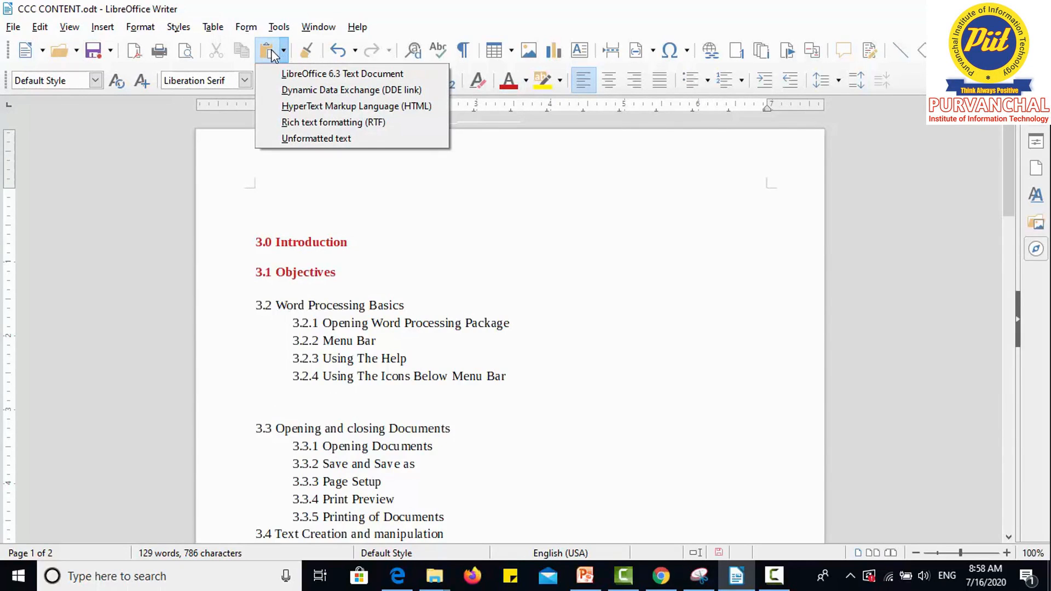
pyautogui.click(316, 138)
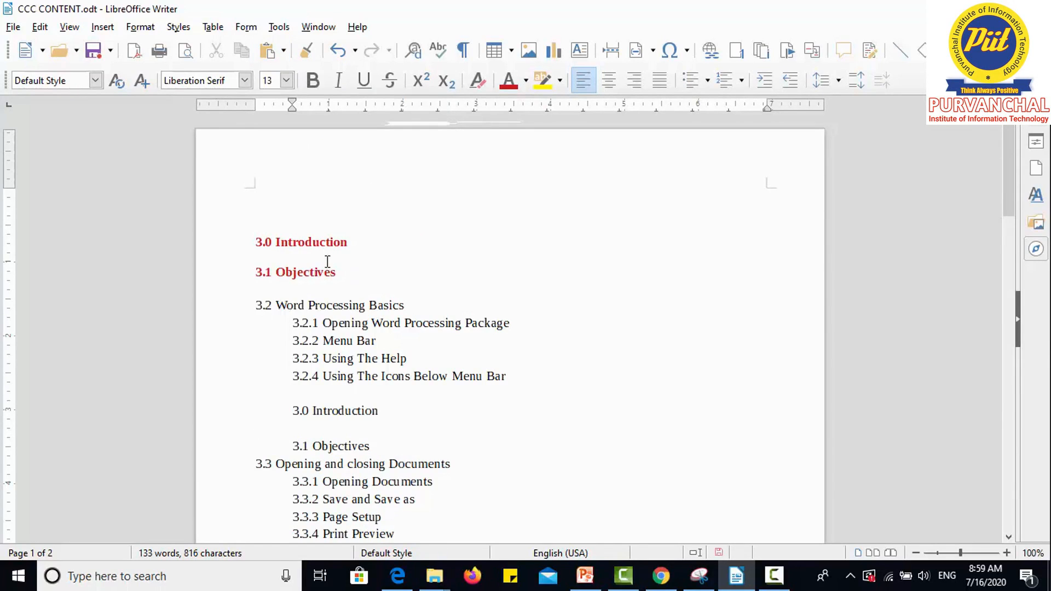
# Step: Undo the unformatted paste and the blank lines added below line 3.2.4
pyautogui.click(284, 51)
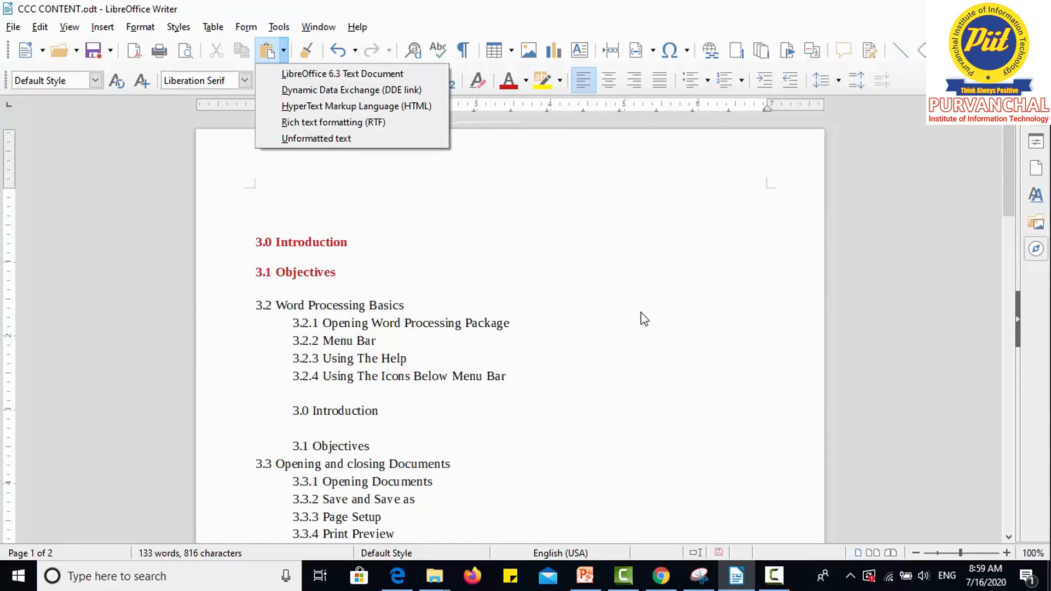
pyautogui.press('Escape')
pyautogui.hotkey('ctrl', 'z')
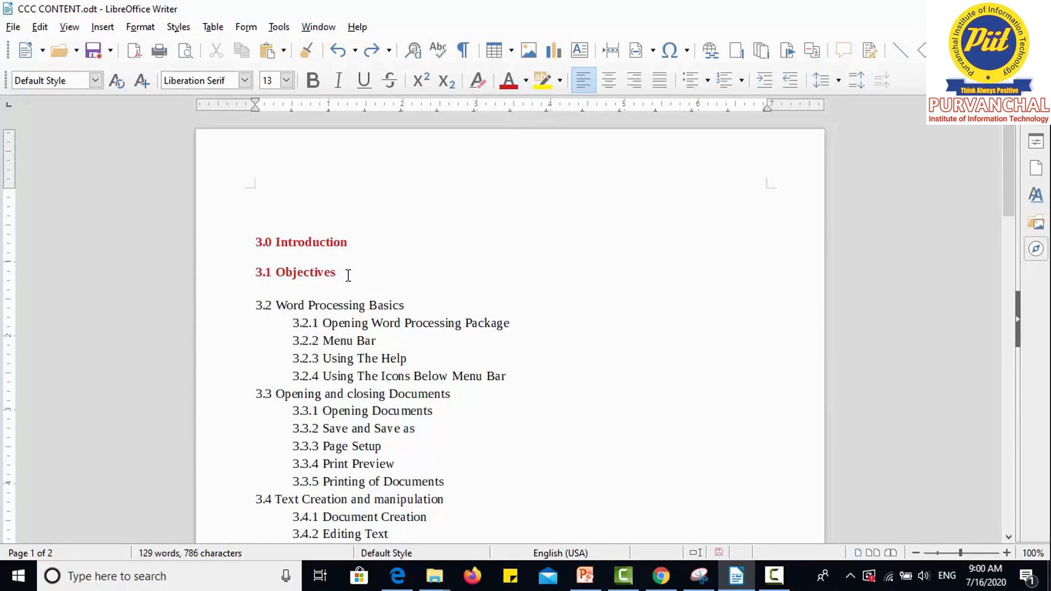
# Step: Clone the red bold formatting of the 3.0 and 3.1 headings onto the lines from "3.2 Word Processing Basics" through "3.3 Opening and closing Documents"
pyautogui.moveTo(348, 276); pyautogui.dragTo(253, 244)
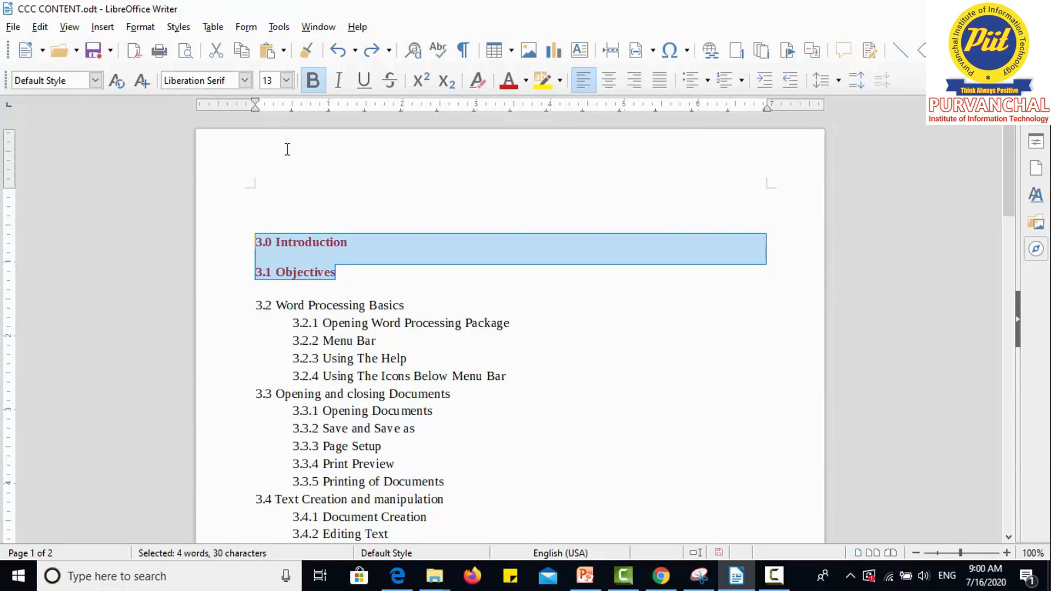
pyautogui.click(308, 54)
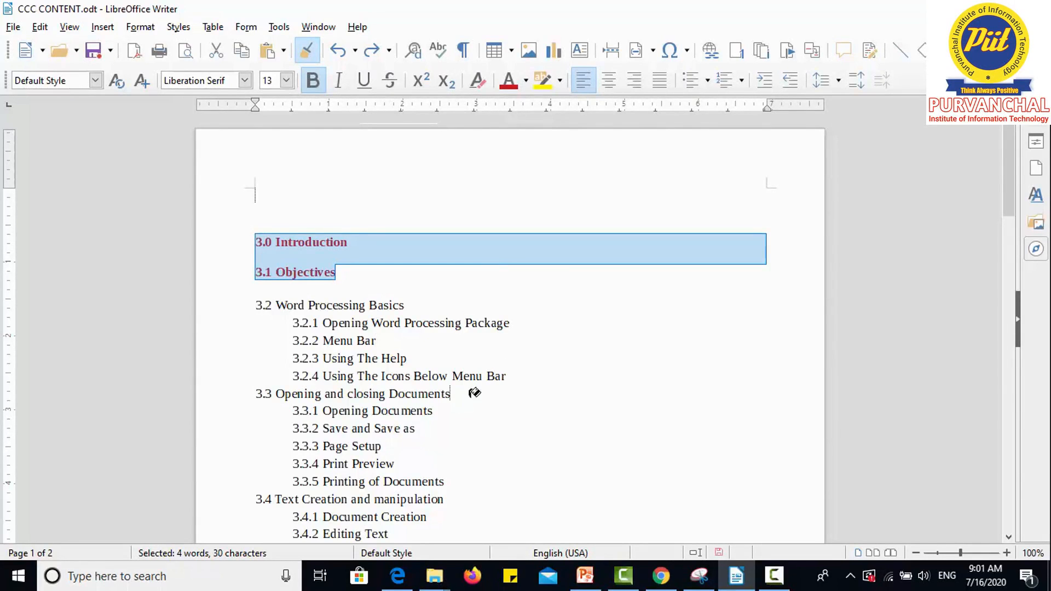
pyautogui.moveTo(517, 388); pyautogui.dragTo(312, 356)
pyautogui.moveTo(305, 351); pyautogui.dragTo(253, 302)
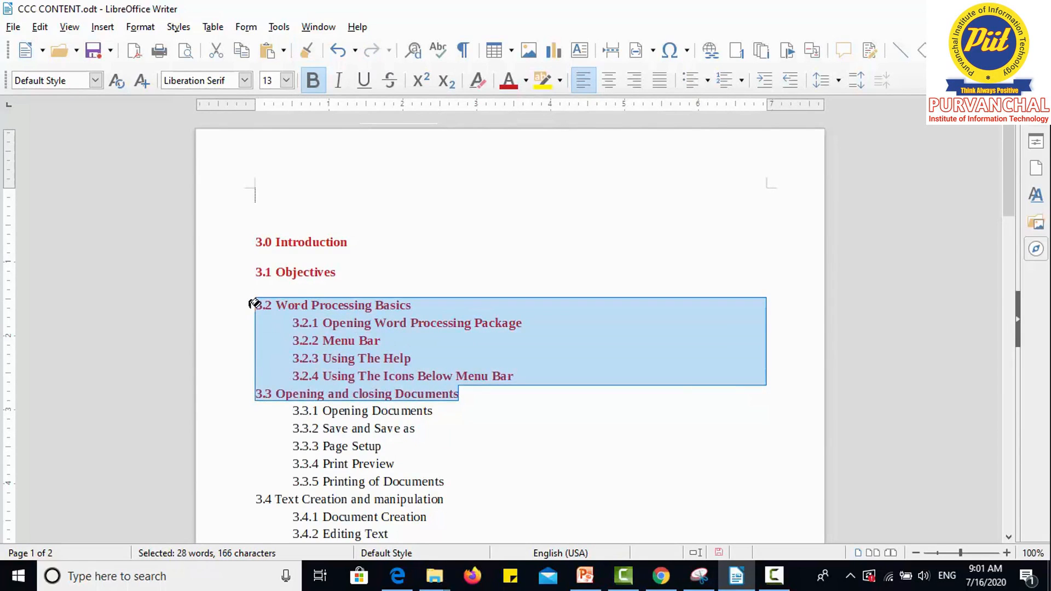
pyautogui.click(580, 281)
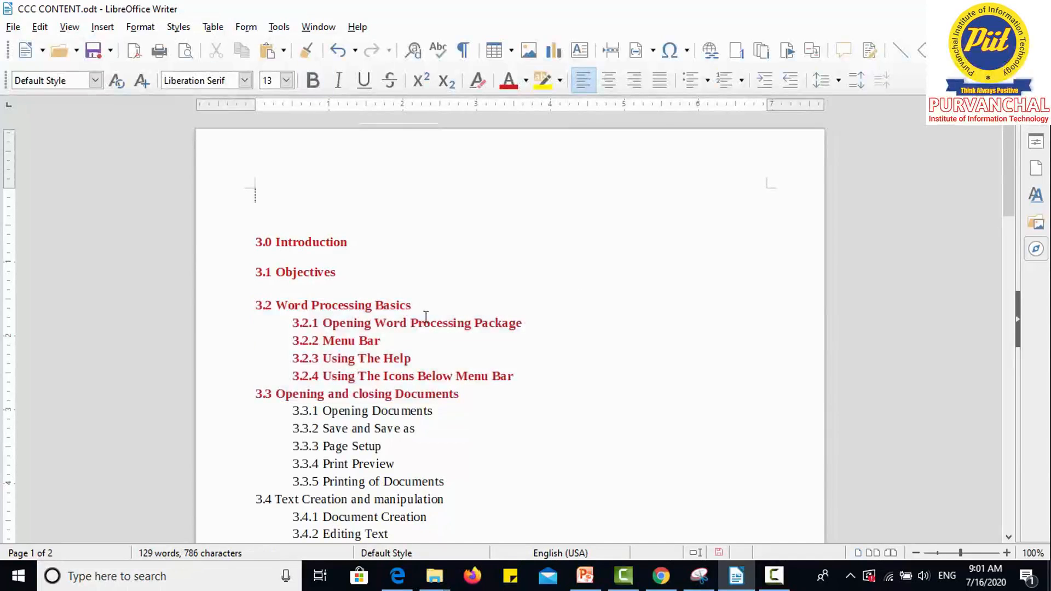
# Step: Clone the red bold heading formatting onto the lines from "3.4 Text Creation and manipulation" through "3.4.2 Editing Text"
pyautogui.moveTo(345, 277); pyautogui.dragTo(249, 229)
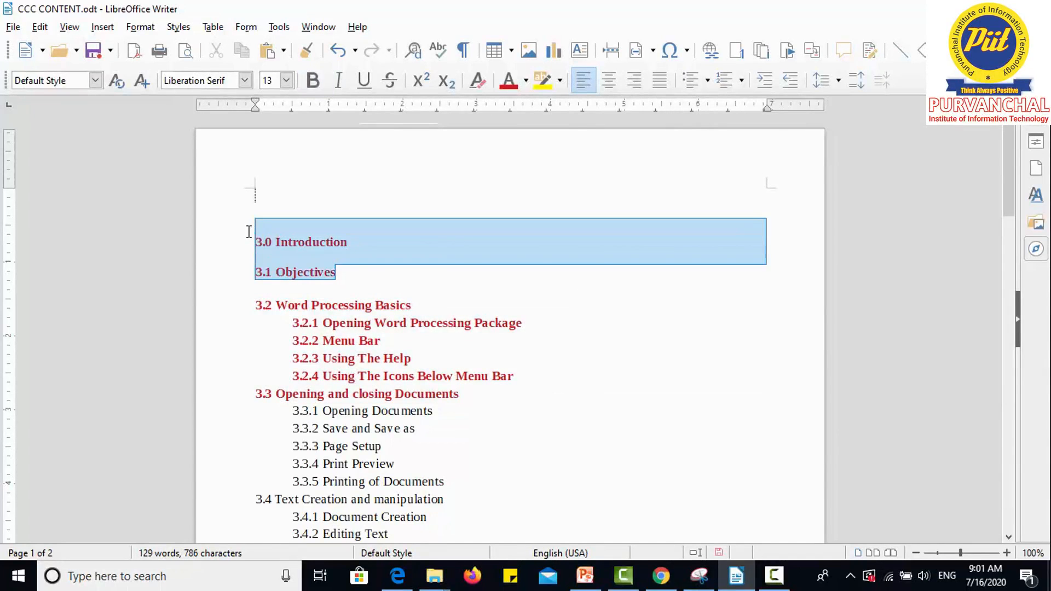
pyautogui.click(305, 53)
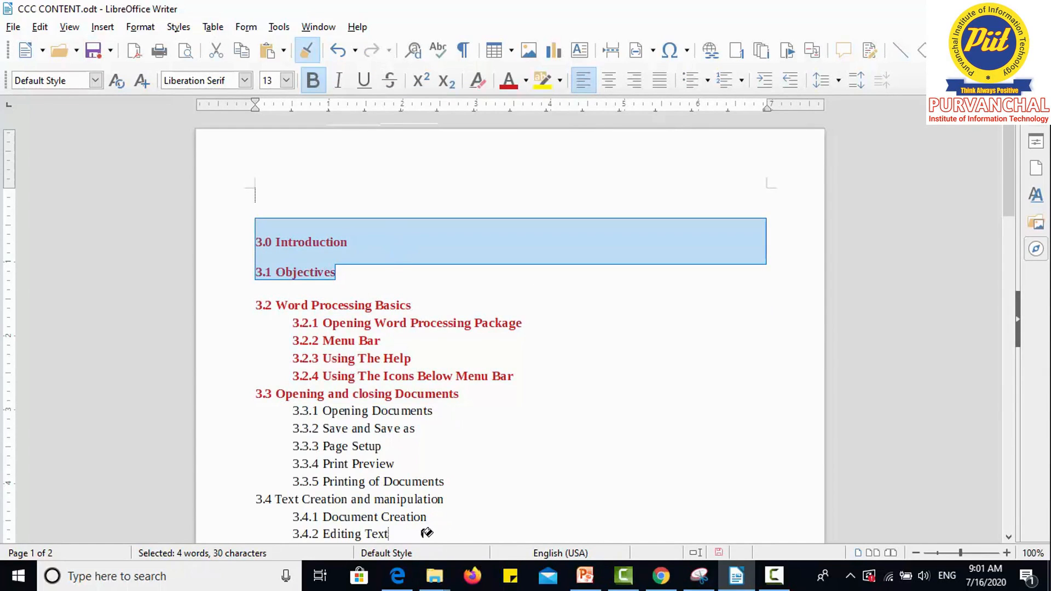
pyautogui.moveTo(426, 533); pyautogui.dragTo(253, 496)
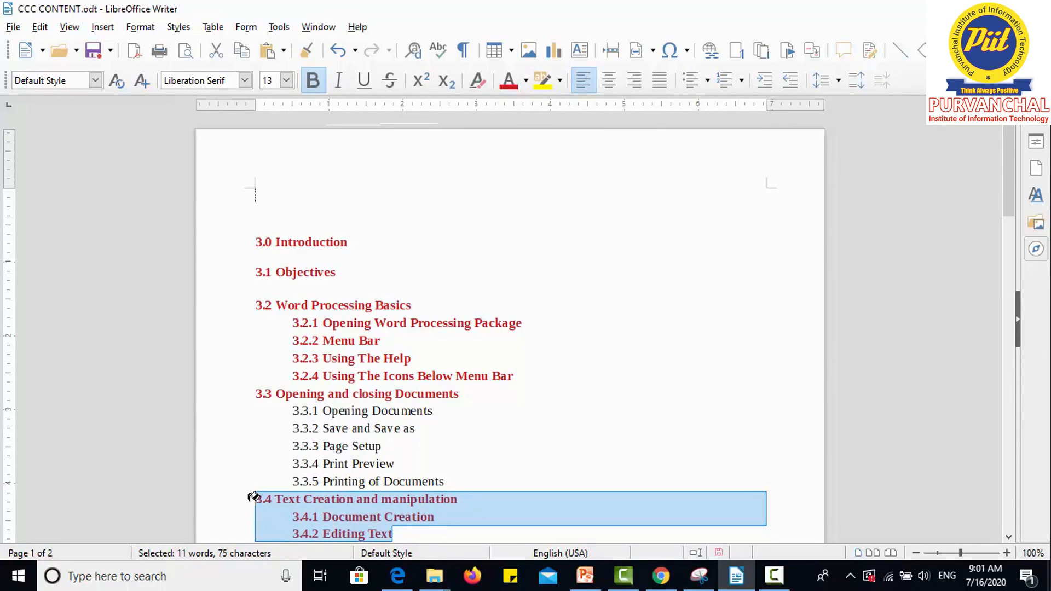
pyautogui.click(424, 429)
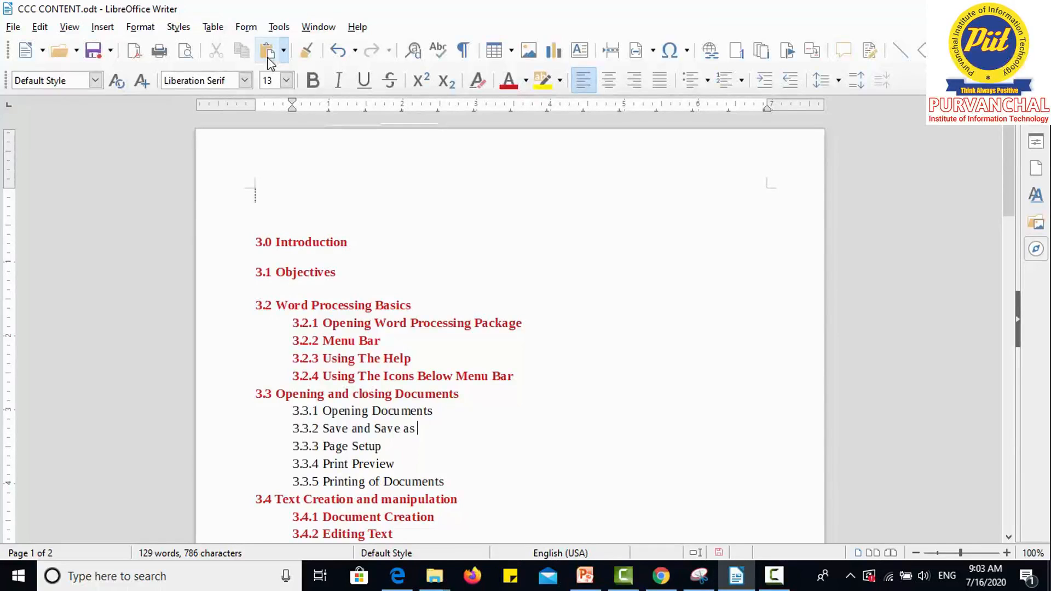
# Step: Copy the "3.0 Introduction" and "3.1 Objectives" lines, paste them into three new blank lines below line 3.3.5, and undo only the paste
pyautogui.moveTo(335, 273); pyautogui.dragTo(253, 232)
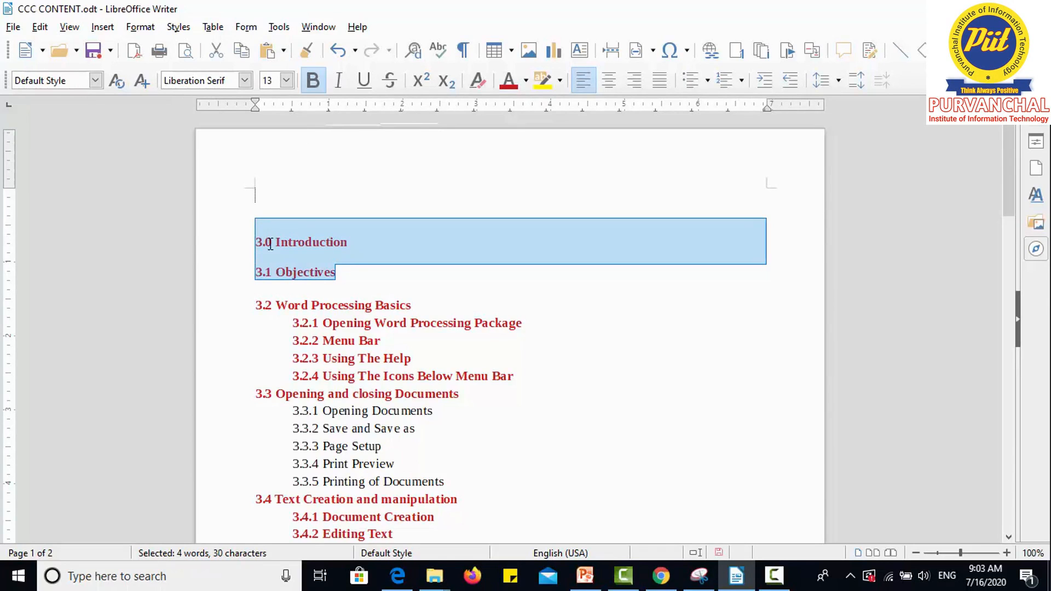
pyautogui.click(490, 478)
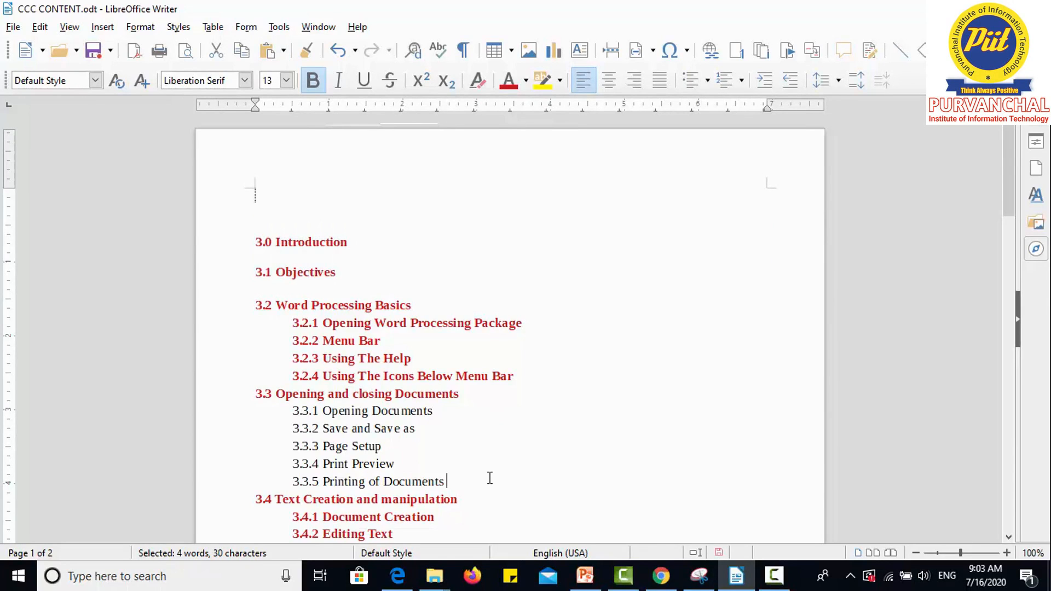
pyautogui.press('Return')
pyautogui.press('Return')
pyautogui.press('Return')
pyautogui.press('Down')
pyautogui.press('End')
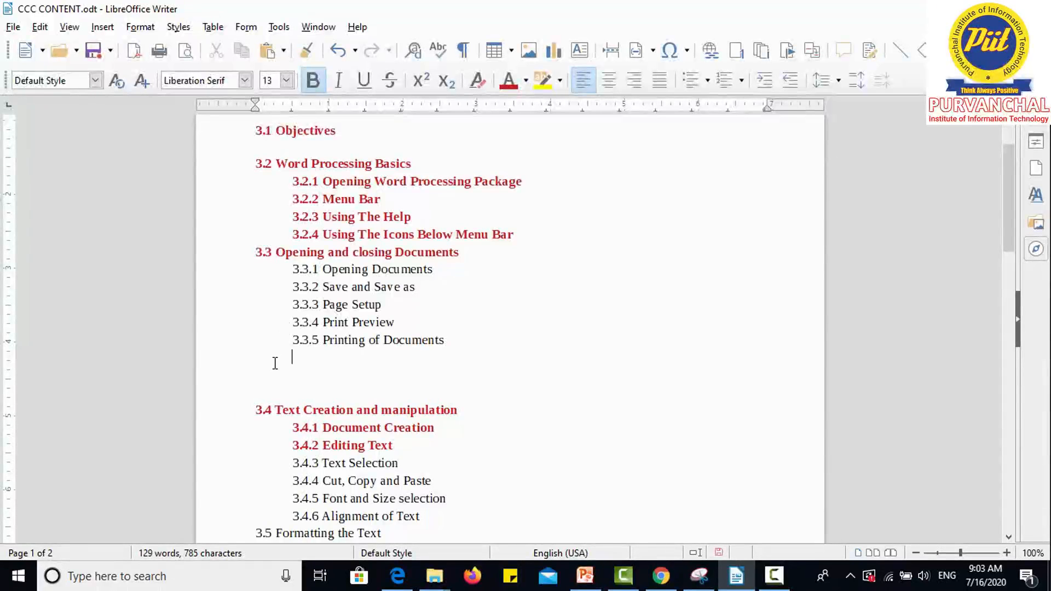
pyautogui.hotkey('ctrl', 'v')
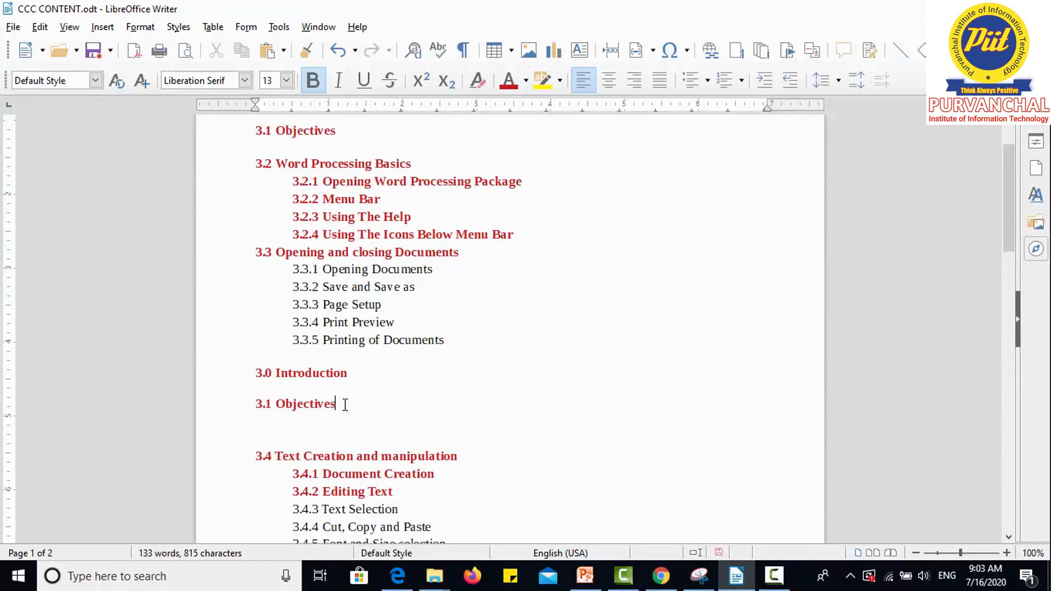
pyautogui.hotkey('ctrl', 'z')
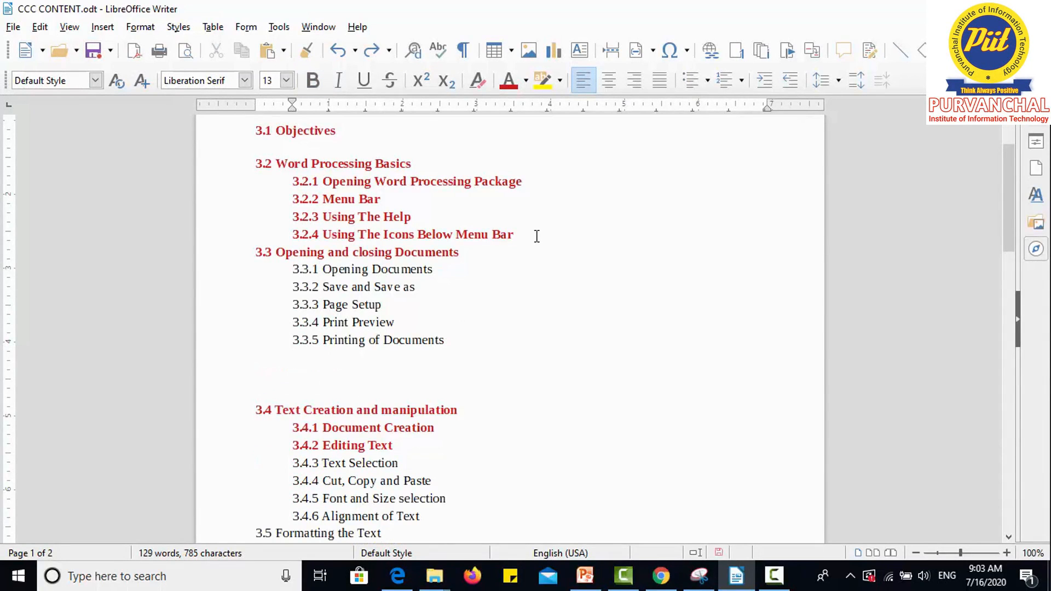
# Step: Cut the lines from "3.2 Word Processing Basics" through line 3.2.4 and paste them into the blank lines below line 3.3.5
pyautogui.moveTo(514, 235); pyautogui.dragTo(230, 165)
pyautogui.hotkey('ctrl', 'c')
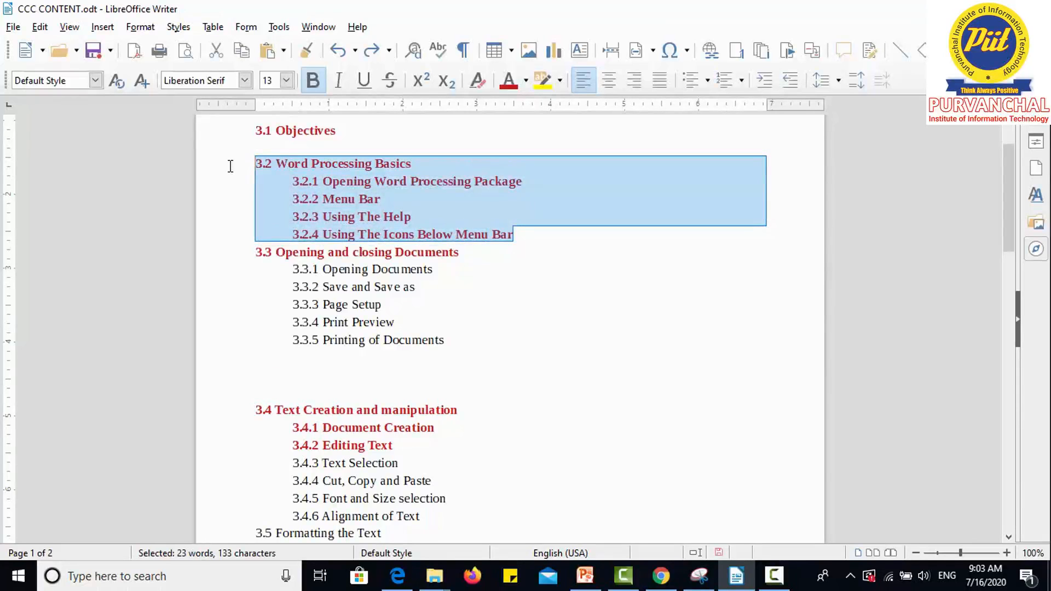
pyautogui.press('Delete')
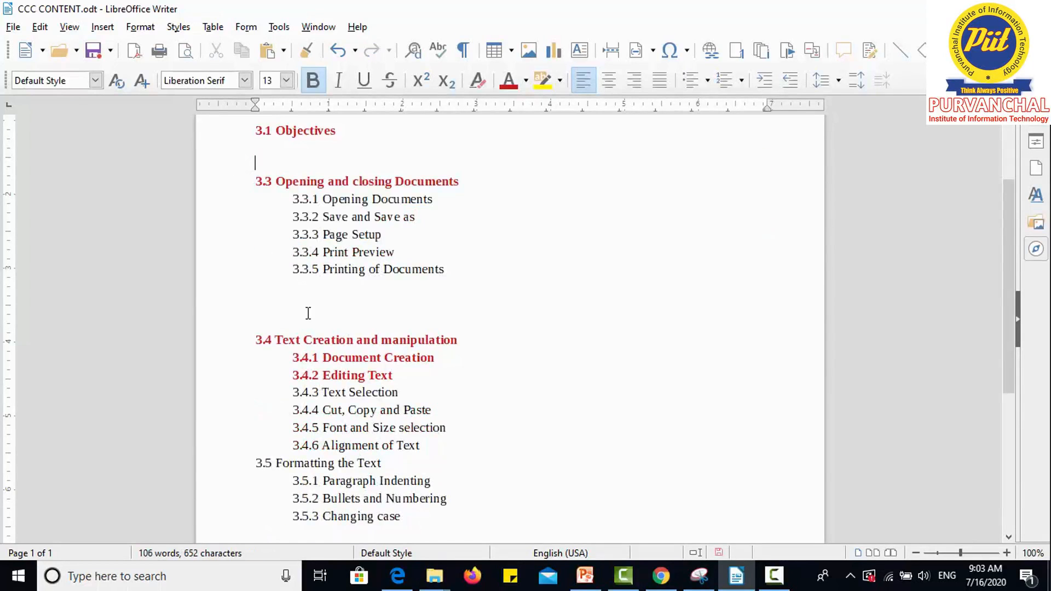
pyautogui.click(290, 300)
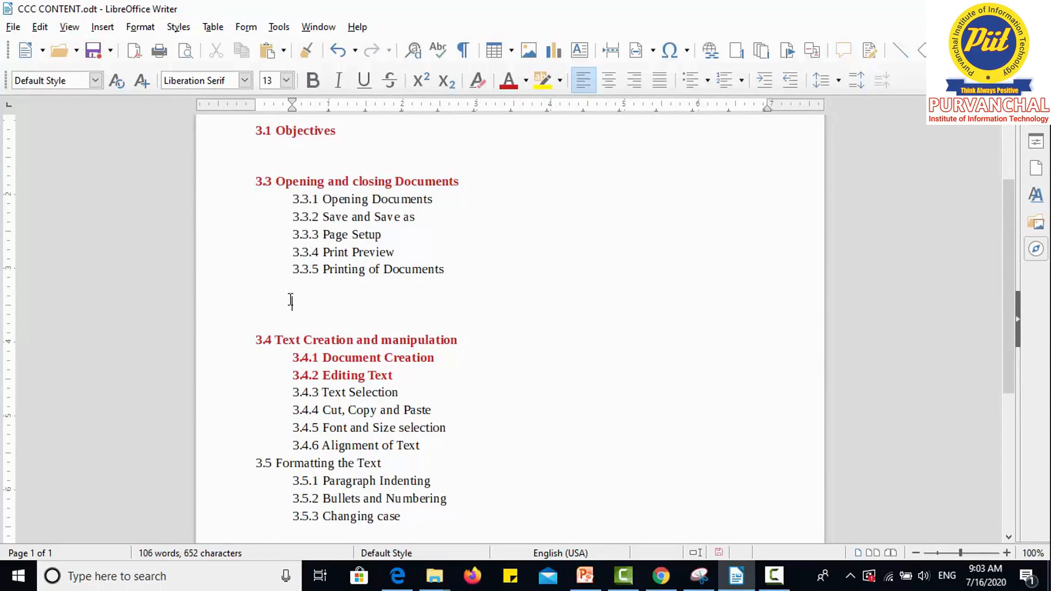
pyautogui.hotkey('ctrl', 'v')
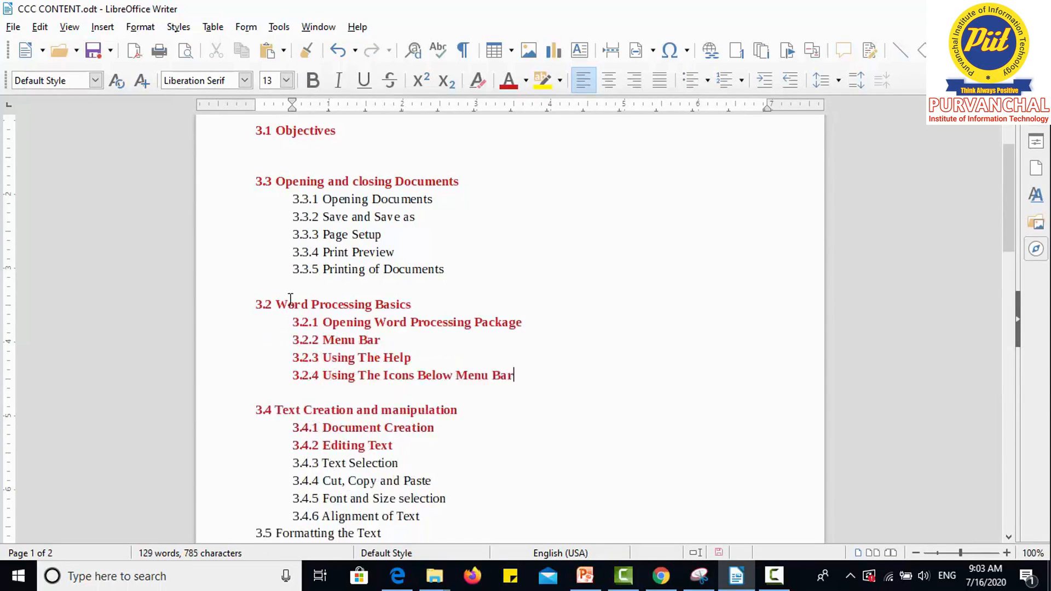
# Step: Undo the paste and the cut of the 3.2 section, and place the cursor on the blank line below line 3.3.5
pyautogui.hotkey('ctrl', 'z')
pyautogui.hotkey('ctrl', 'z')
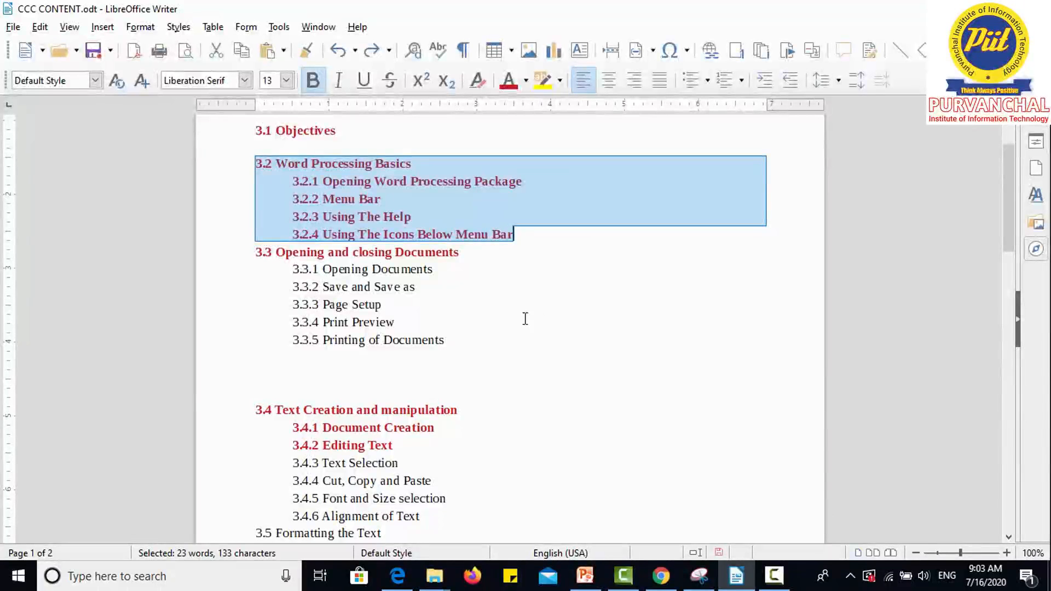
pyautogui.click(476, 364)
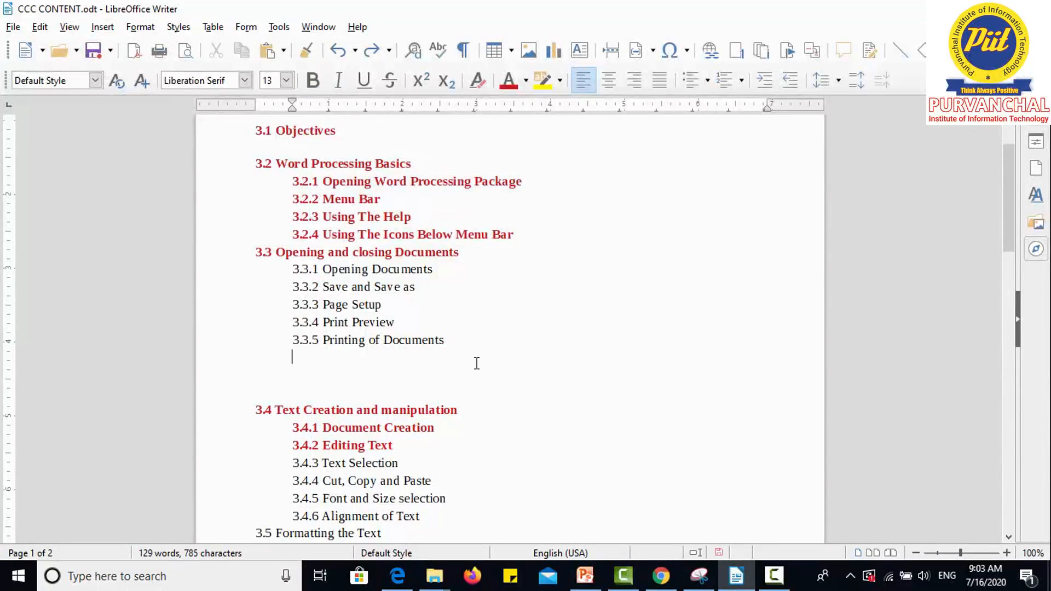